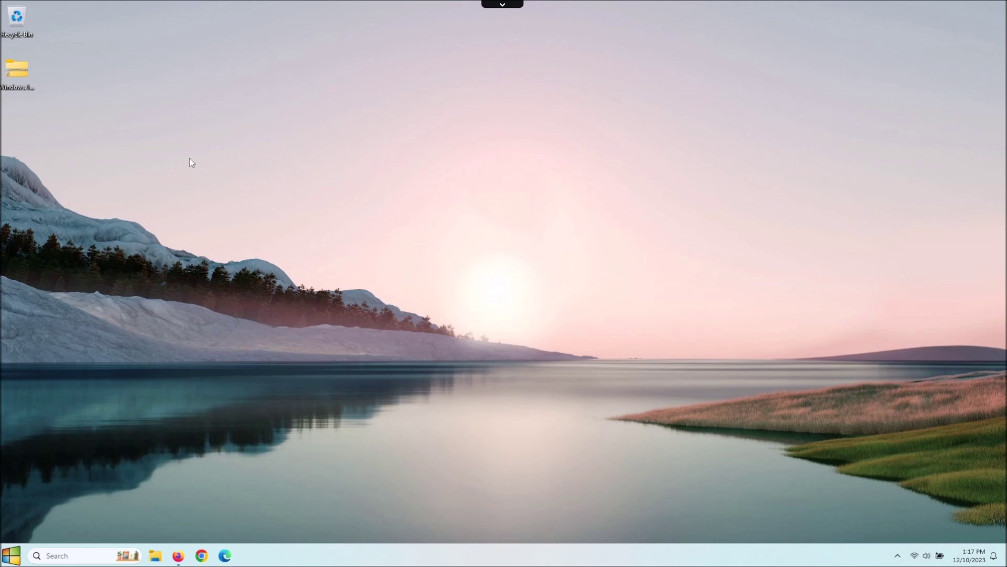
Bring back the Windows-11-Fixer GitHub page and scroll down through its README, briefly highlighting the About paragraph
{"action": "left_click", "coordinate": [179, 555]}
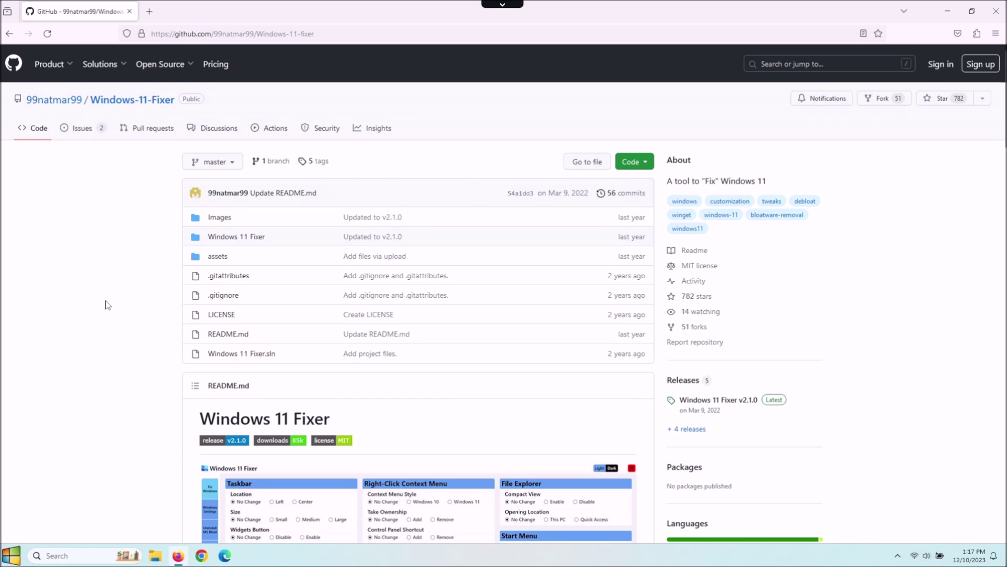
{"action": "scroll", "coordinate": [107, 304], "scroll_direction": "down", "scroll_amount": 5}
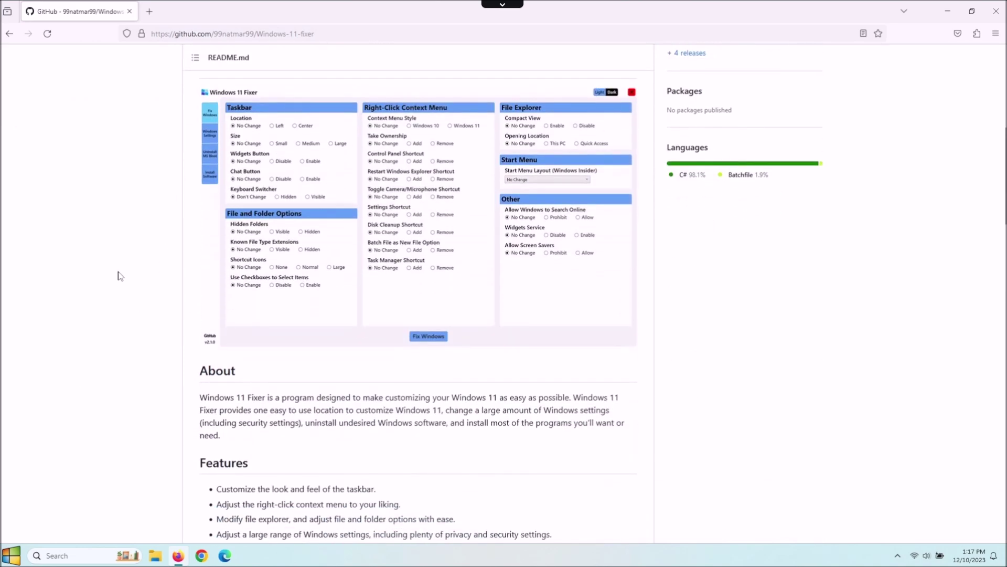
{"action": "scroll", "coordinate": [120, 275], "scroll_direction": "down", "scroll_amount": 3}
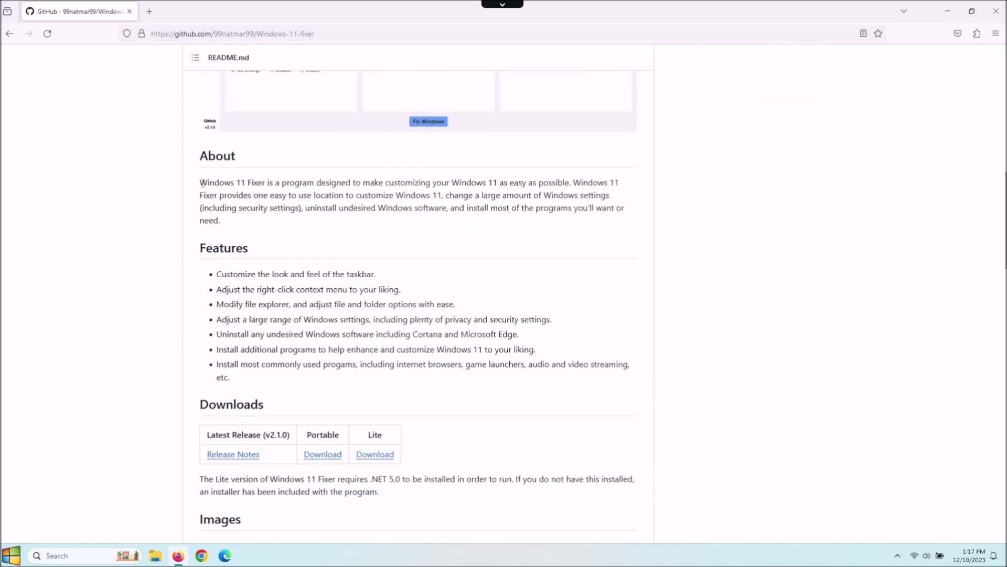
{"action": "left_click_drag", "start_coordinate": [201, 181], "coordinate": [274, 227]}
{"action": "left_click", "coordinate": [278, 194]}
Highlight the .NET 5.0 requirement in the Lite version's download note
{"action": "scroll", "coordinate": [542, 270], "scroll_direction": "down", "scroll_amount": 4}
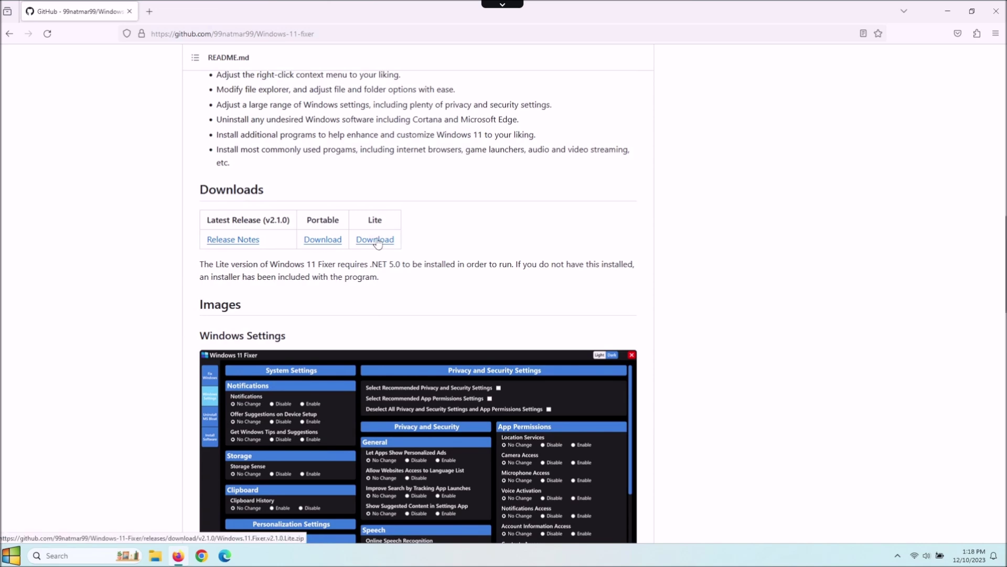
{"action": "left_click_drag", "start_coordinate": [370, 264], "coordinate": [401, 265]}
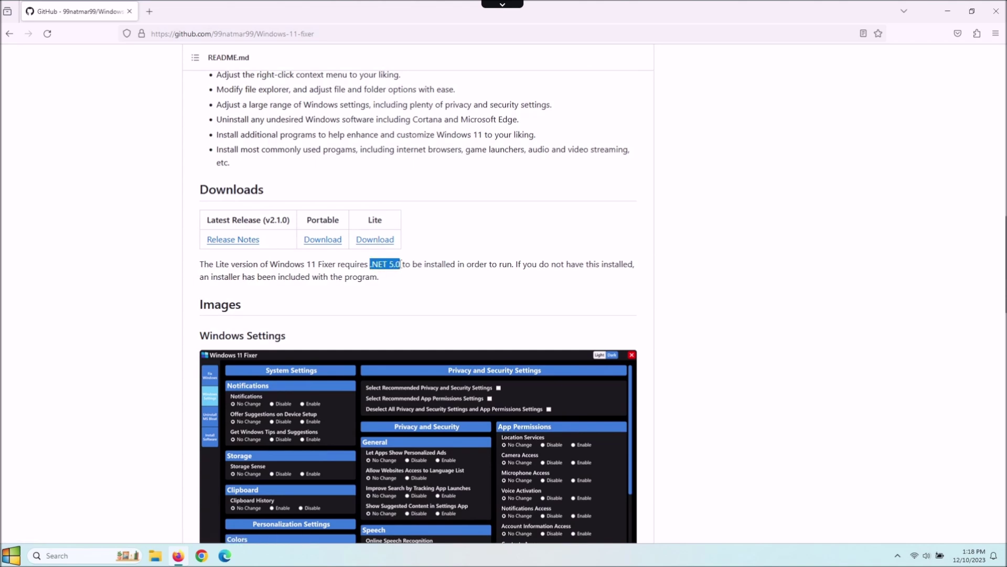
{"action": "left_click_drag", "start_coordinate": [263, 277], "coordinate": [376, 277]}
{"action": "left_click", "coordinate": [447, 283]}
Scroll through the README screenshots and back up, then minimise the browser to the desktop
{"action": "scroll", "coordinate": [760, 262], "scroll_direction": "down", "scroll_amount": 1}
{"action": "scroll", "coordinate": [760, 263], "scroll_direction": "down", "scroll_amount": 4}
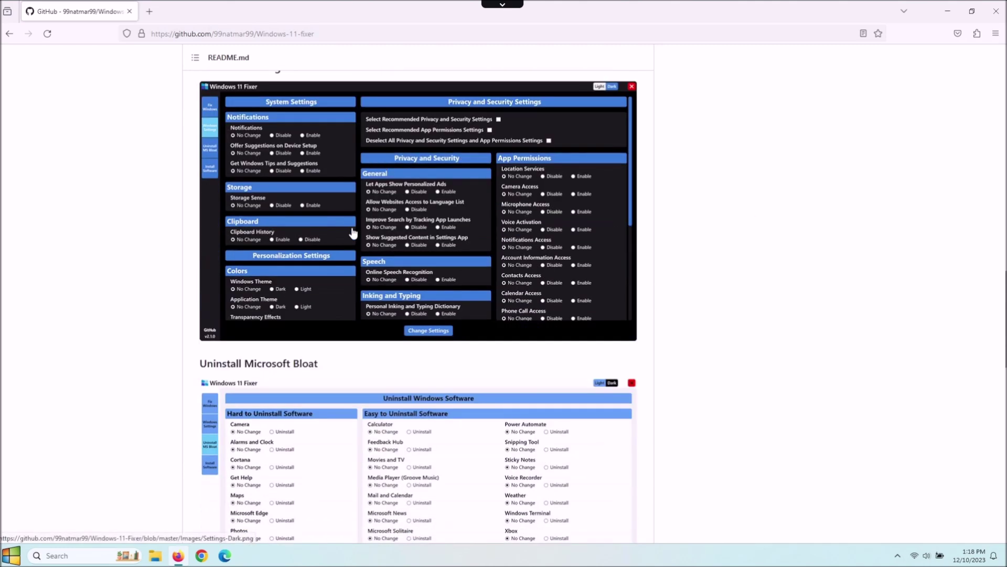
{"action": "scroll", "coordinate": [278, 428], "scroll_direction": "down", "scroll_amount": 8}
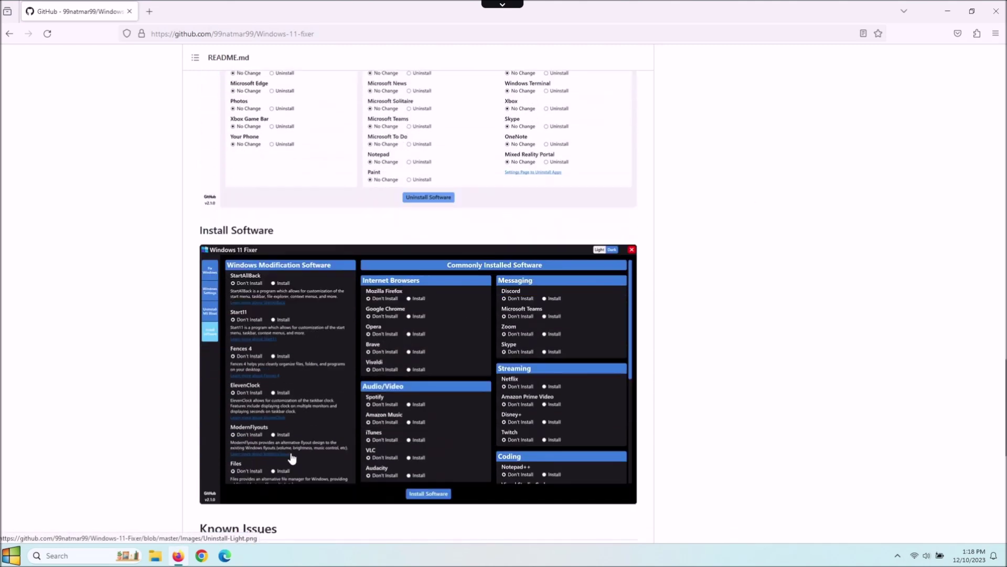
{"action": "scroll", "coordinate": [290, 457], "scroll_direction": "up", "scroll_amount": 14}
{"action": "scroll", "coordinate": [291, 458], "scroll_direction": "up", "scroll_amount": 14}
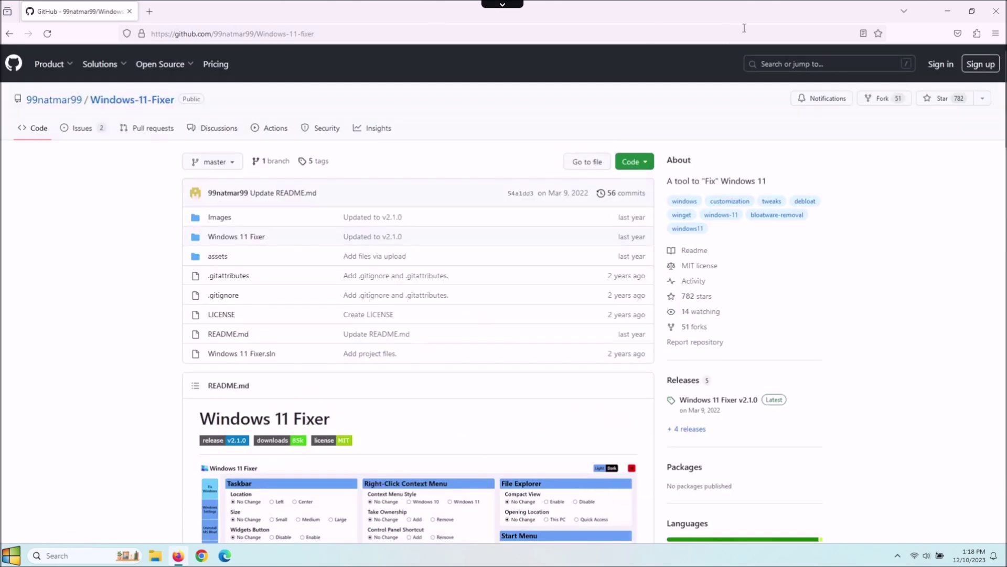
{"action": "left_click", "coordinate": [943, 14]}
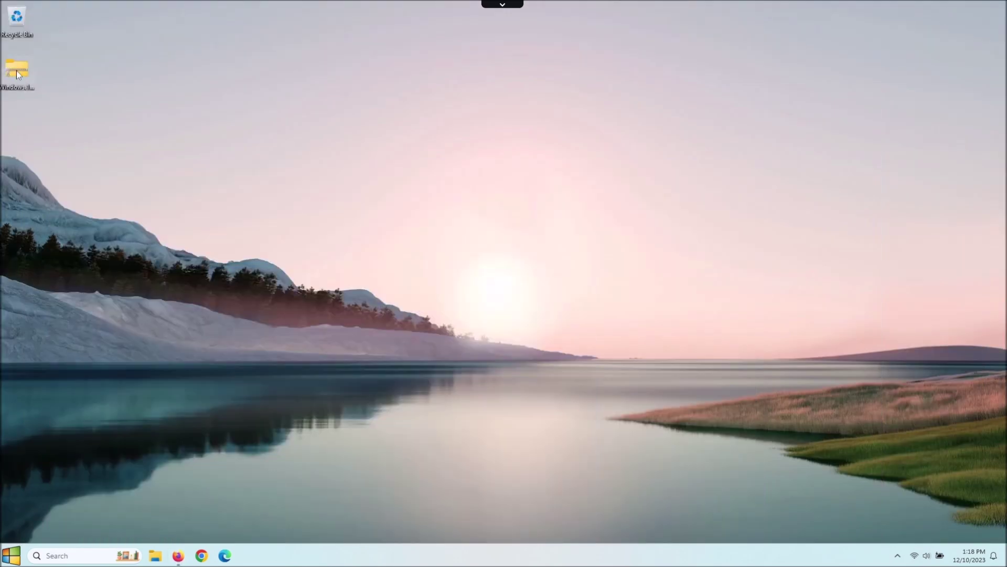
Extract the Windows.11.Fixer.v2.1.0.Portable zip to its suggested desktop folder
{"action": "right_click", "coordinate": [17, 70]}
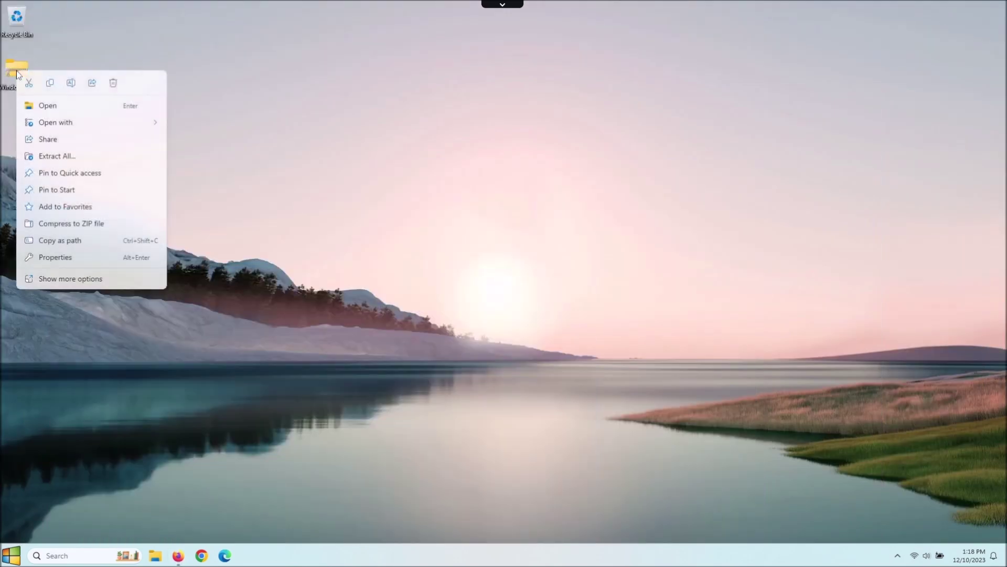
{"action": "left_click", "coordinate": [56, 156]}
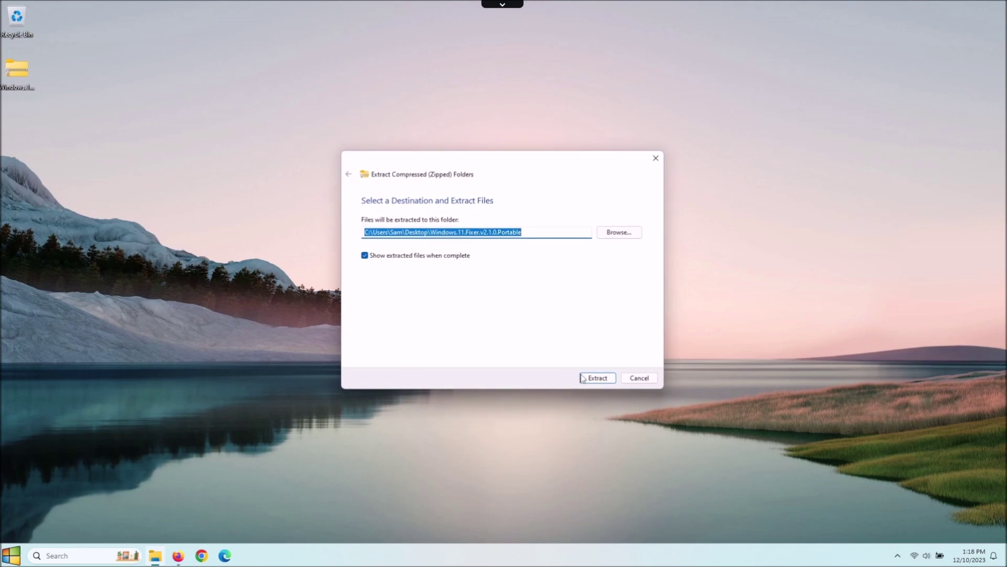
{"action": "left_click", "coordinate": [598, 379]}
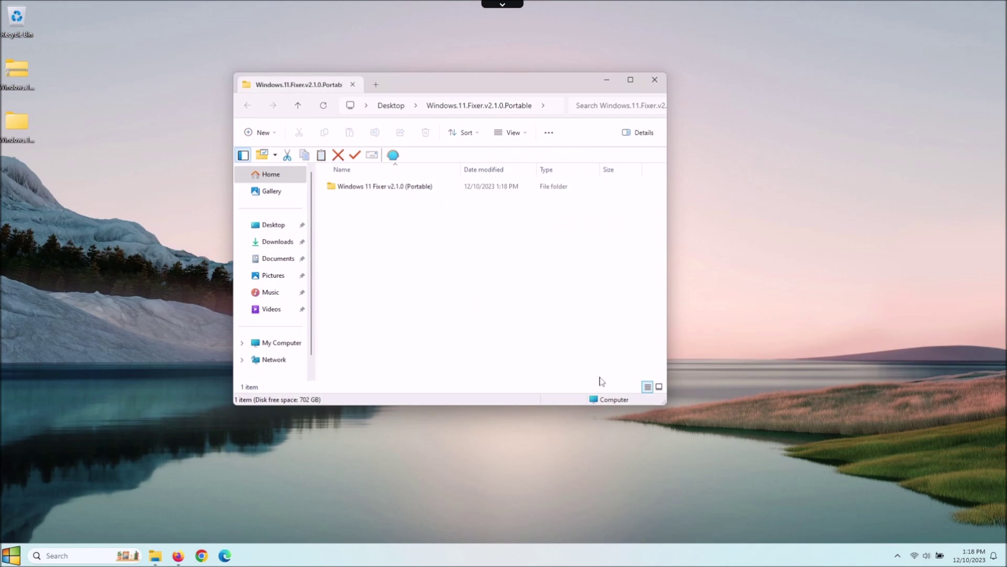
Launch Windows 11 Fixer from the Portable folder's Data subfolder and reposition its window
{"action": "double_click", "coordinate": [360, 189]}
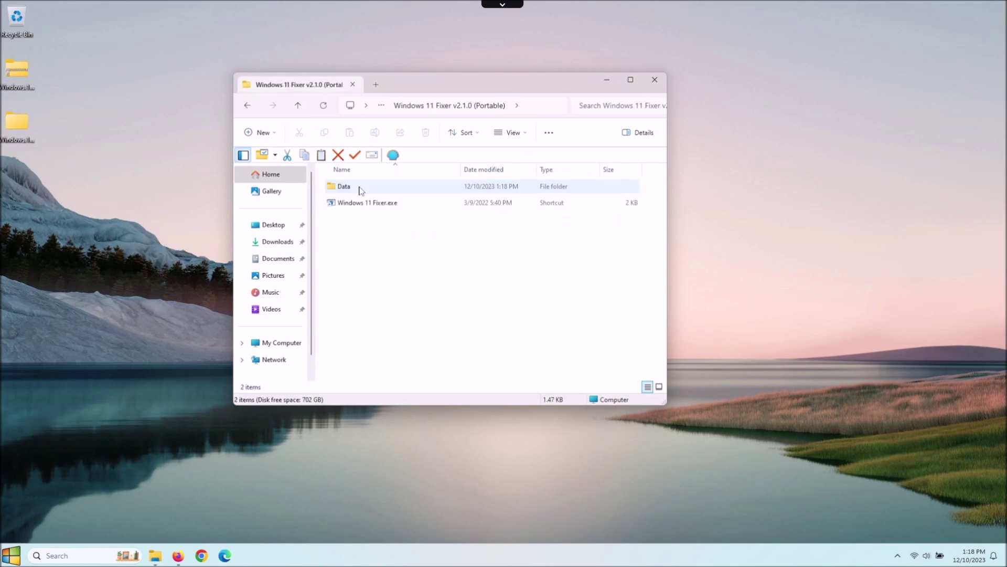
{"action": "double_click", "coordinate": [350, 188]}
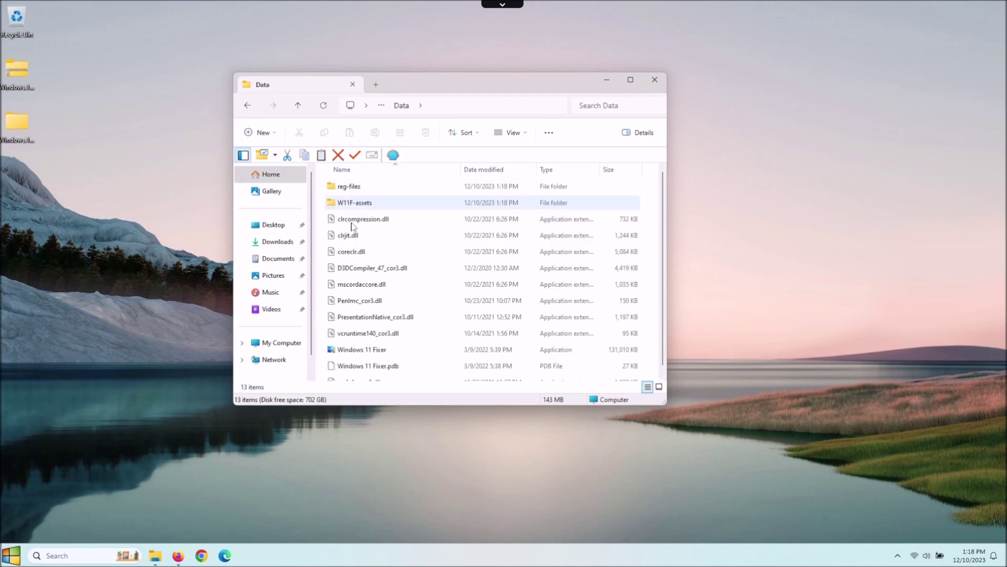
{"action": "left_click", "coordinate": [362, 355]}
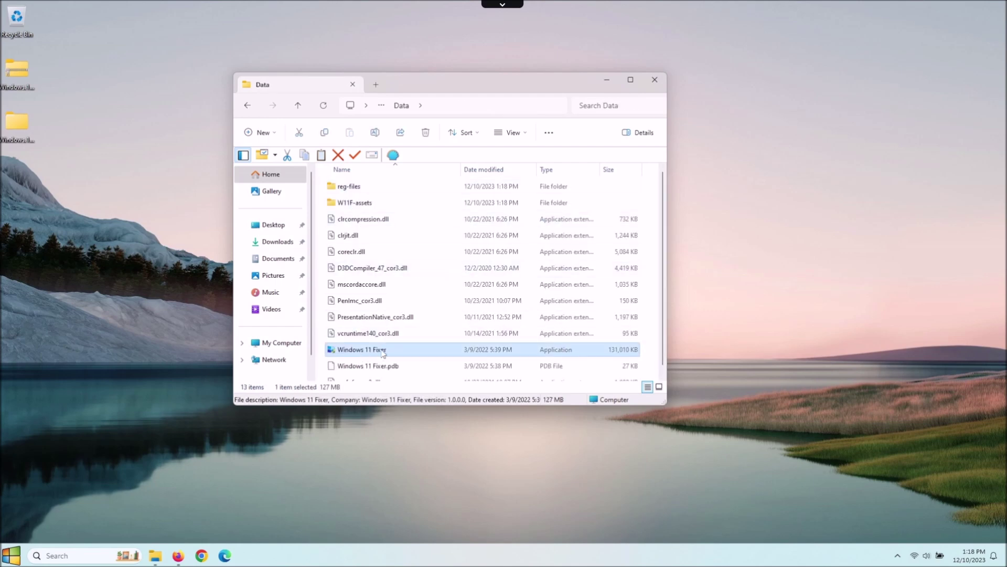
{"action": "double_click", "coordinate": [375, 351]}
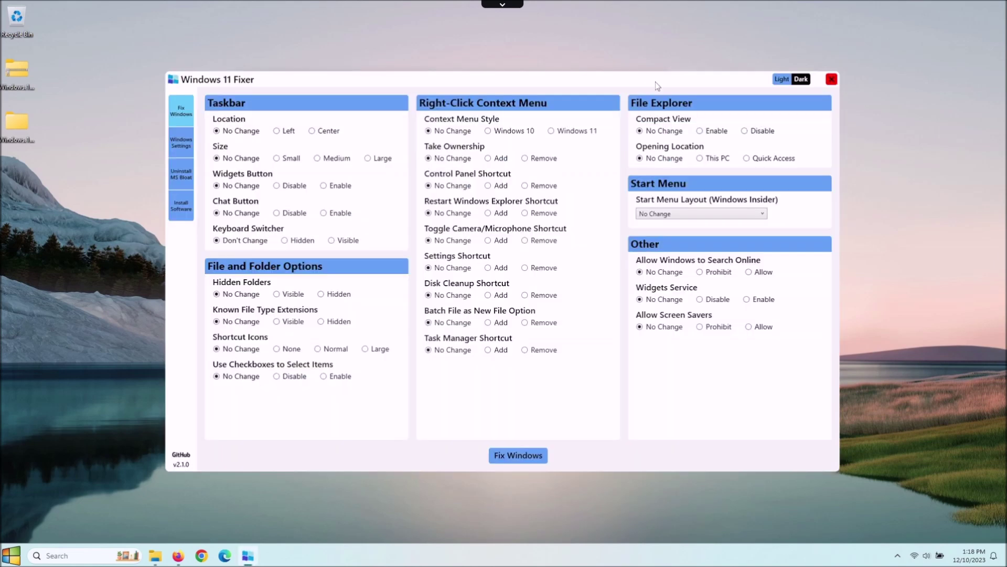
{"action": "left_click_drag", "start_coordinate": [657, 86], "coordinate": [614, 74]}
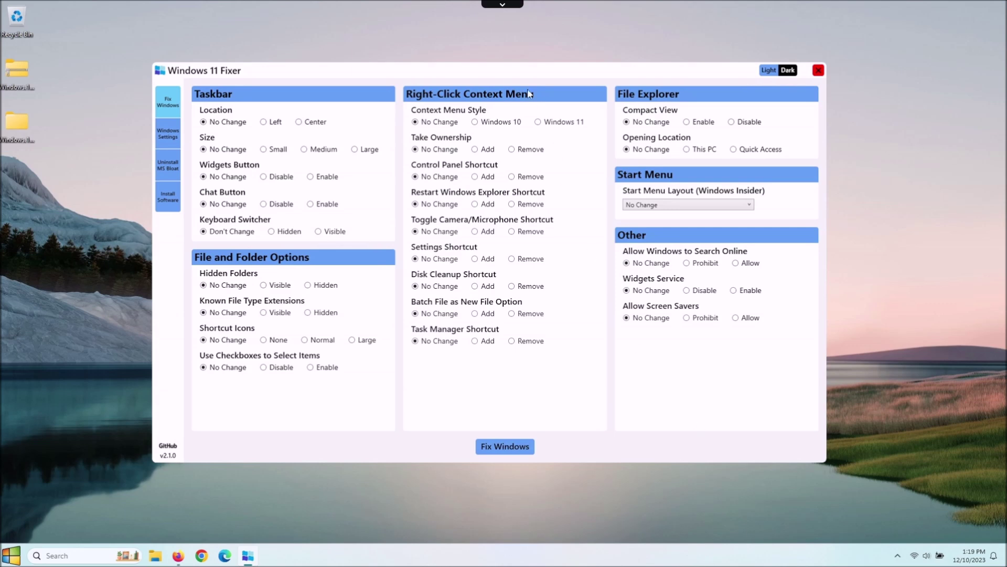
Switch Windows 11 Fixer to the dark theme
{"action": "mouse_move", "coordinate": [516, 68]}
{"action": "left_mouse_down"}
{"action": "mouse_move", "coordinate": [517, 84]}
{"action": "mouse_move", "coordinate": [520, 63]}
{"action": "left_mouse_up"}
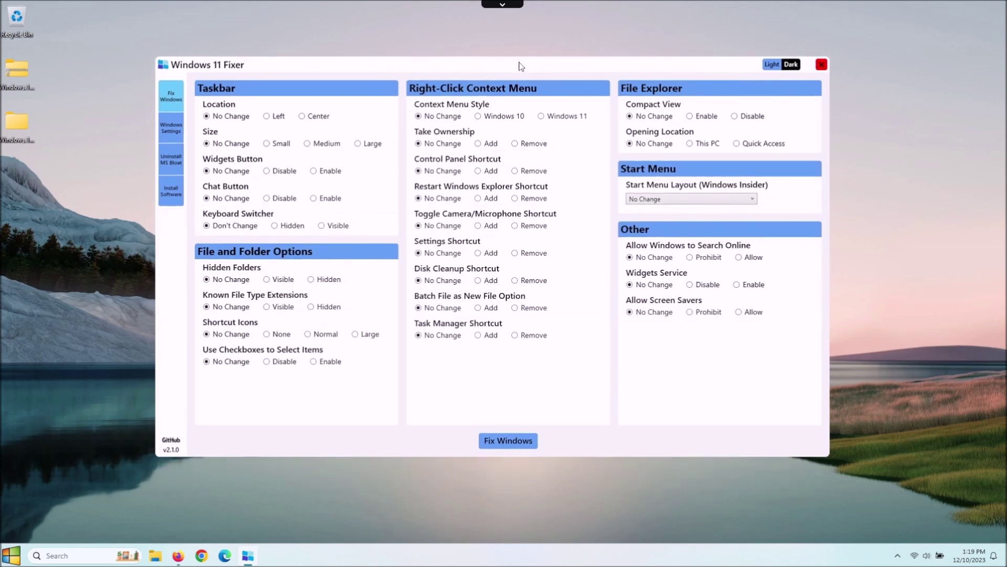
{"action": "left_click", "coordinate": [791, 65]}
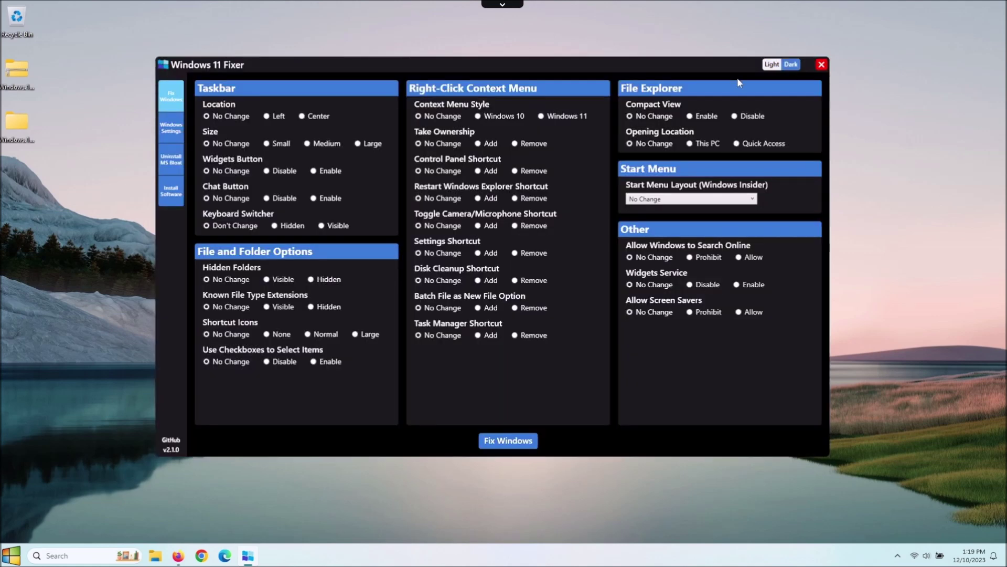
{"action": "left_click", "coordinate": [793, 66]}
{"action": "left_click", "coordinate": [793, 68]}
Tour the Windows Settings, Uninstall MS Bloat and Install Software pages, then return to Fix Windows
{"action": "left_click", "coordinate": [169, 133]}
{"action": "left_click", "coordinate": [171, 159]}
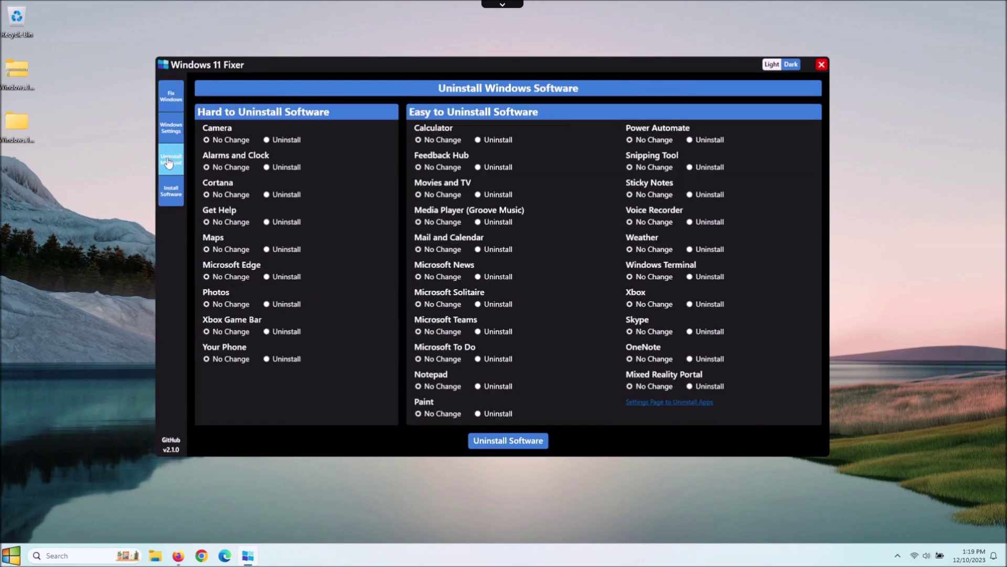
{"action": "left_click", "coordinate": [177, 195]}
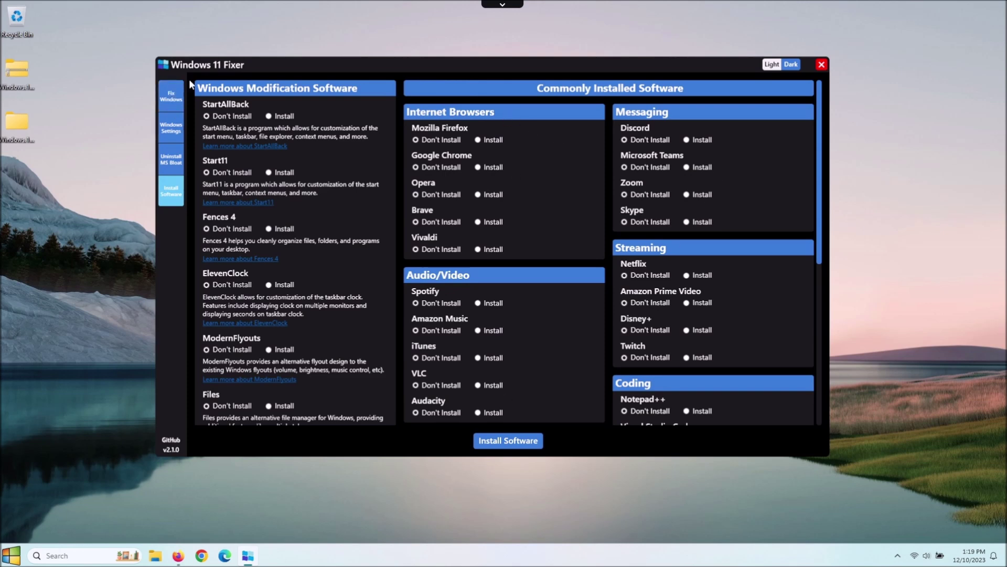
{"action": "scroll", "coordinate": [663, 226], "scroll_direction": "down", "scroll_amount": 2}
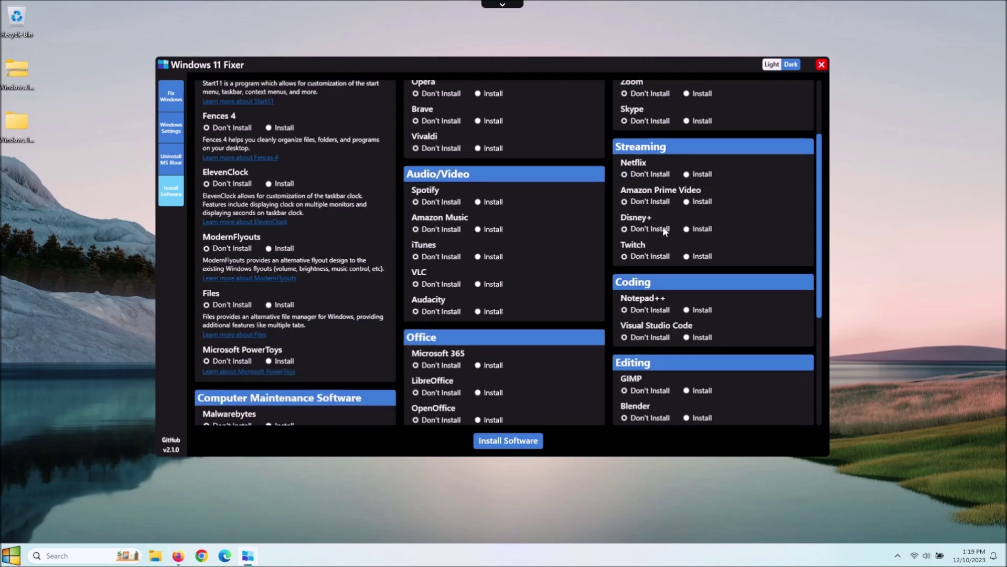
{"action": "scroll", "coordinate": [662, 226], "scroll_direction": "up", "scroll_amount": 2}
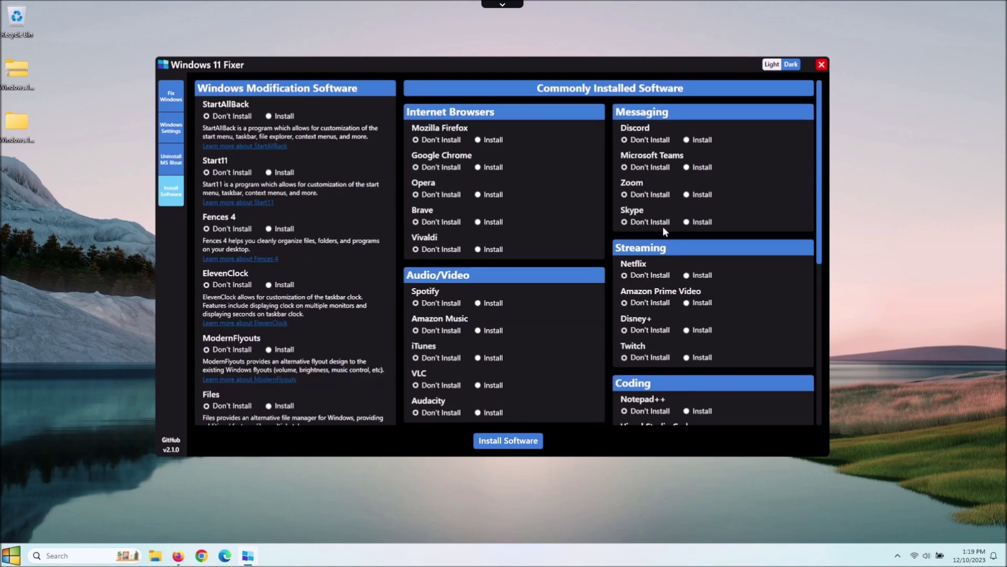
{"action": "left_click", "coordinate": [174, 101]}
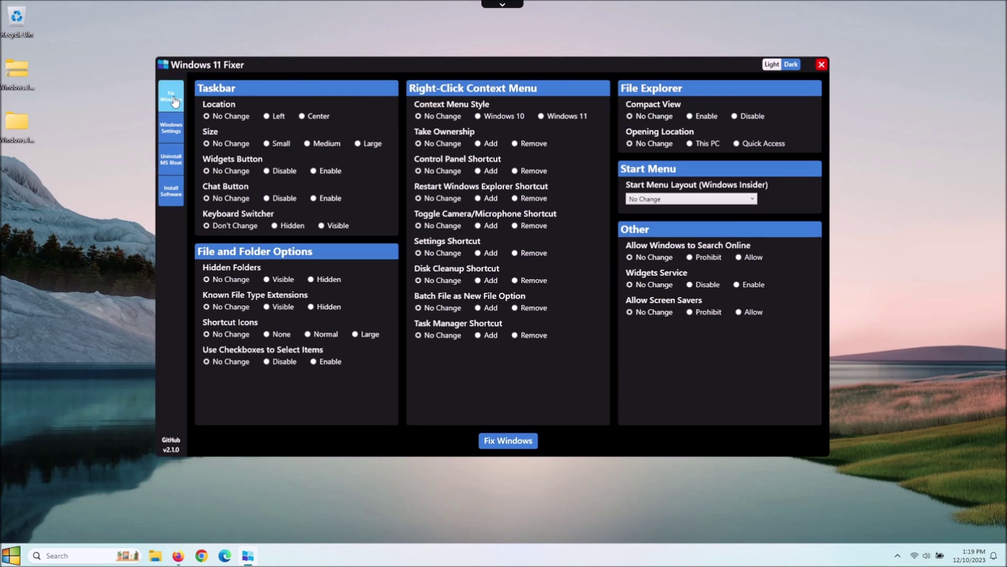
Flick to Windows Settings and back to Fix Windows, then bring up the desktop context menu
{"action": "left_click", "coordinate": [171, 128]}
{"action": "left_click", "coordinate": [171, 98]}
{"action": "right_click", "coordinate": [48, 251]}
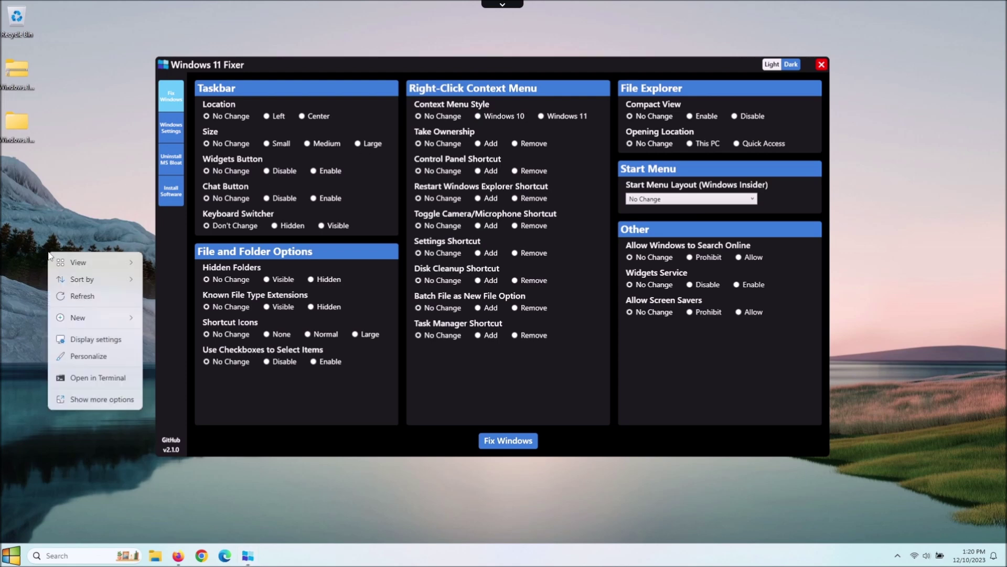
Dismiss the desktop menu, check and close File Explorer, then show the Start Menu Layout choices
{"action": "left_click", "coordinate": [62, 205]}
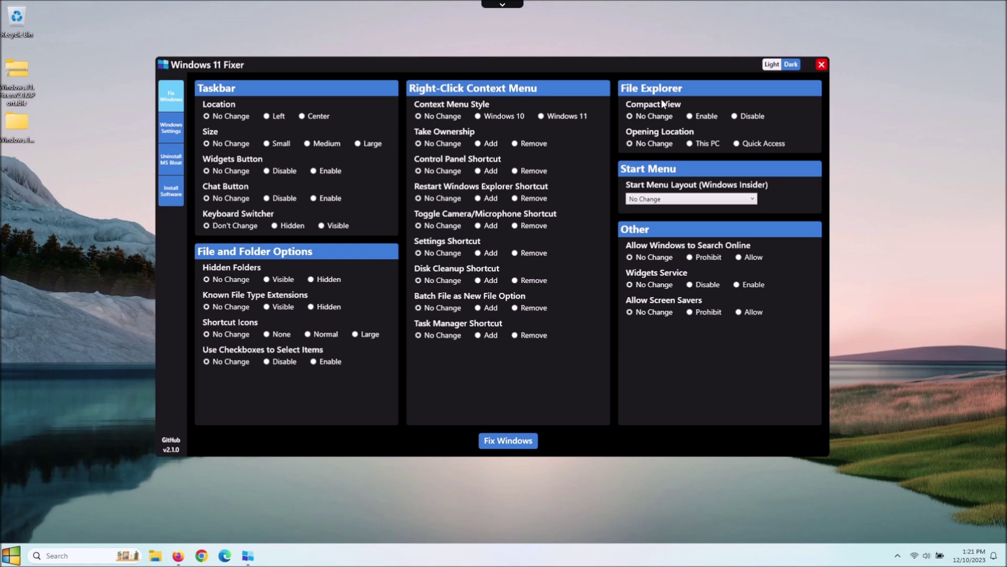
{"action": "left_click", "coordinate": [156, 556]}
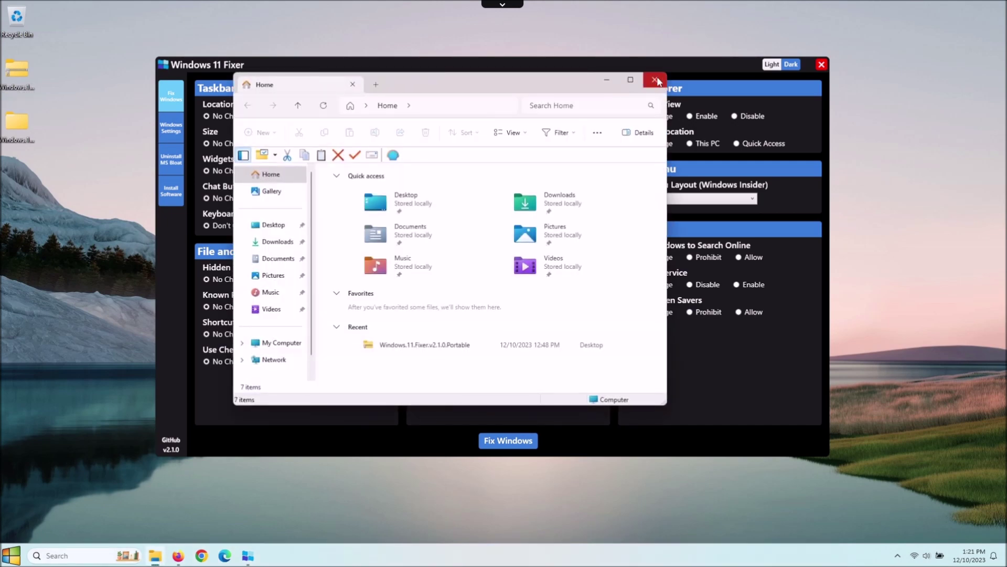
{"action": "left_click", "coordinate": [655, 82]}
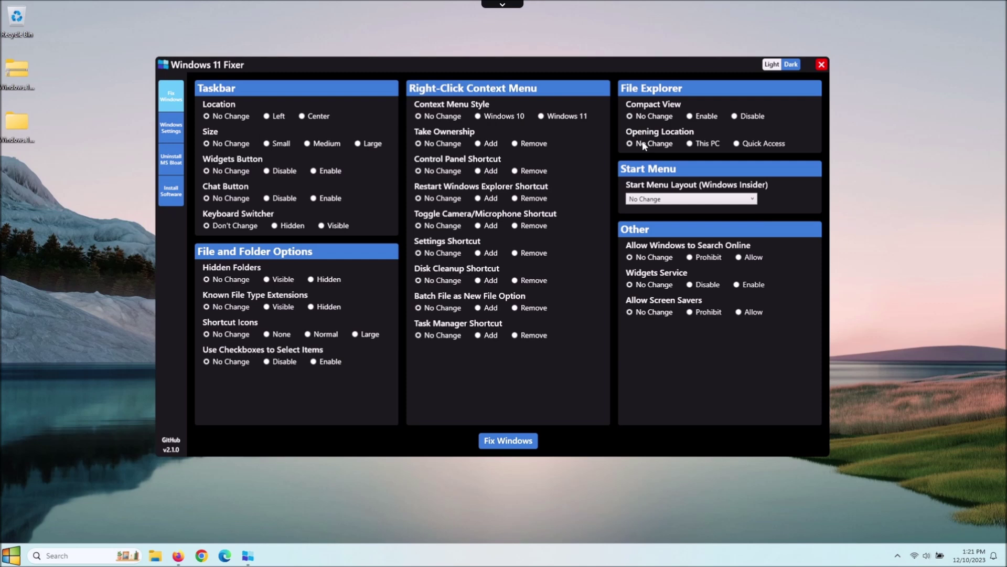
{"action": "left_click", "coordinate": [693, 202]}
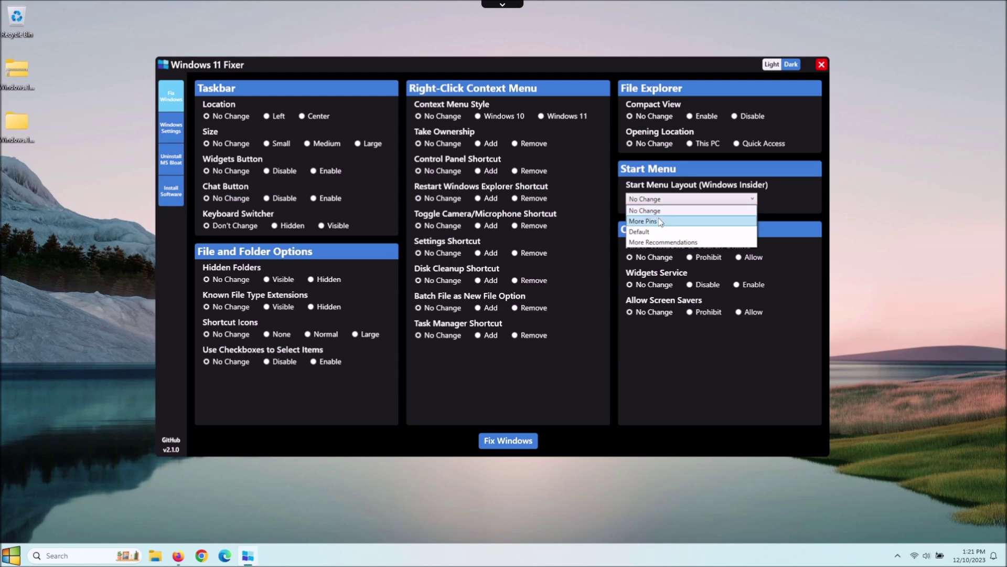
Keep Start Menu Layout at No Change and go to the Windows Settings page
{"action": "left_click", "coordinate": [684, 210]}
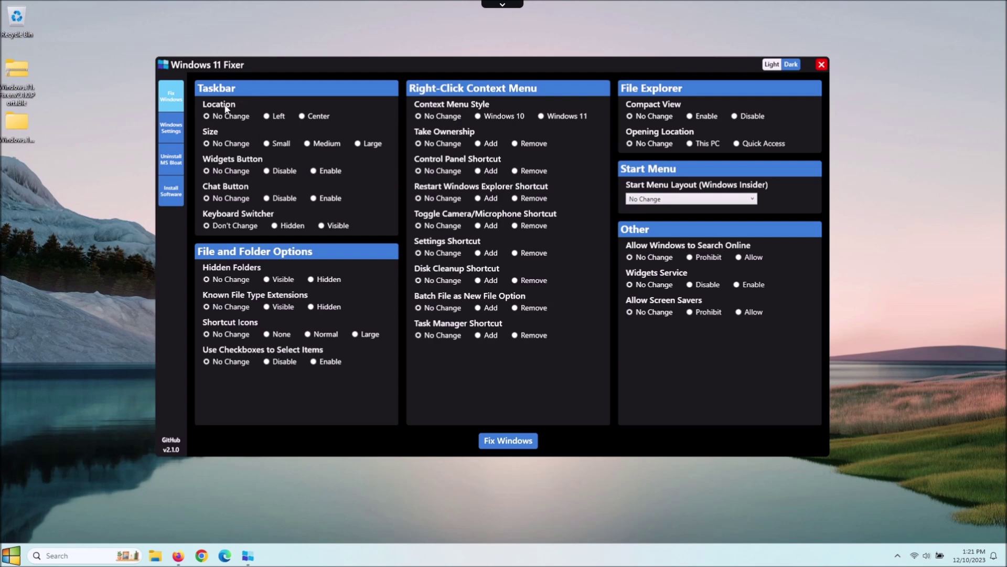
{"action": "left_click", "coordinate": [171, 136]}
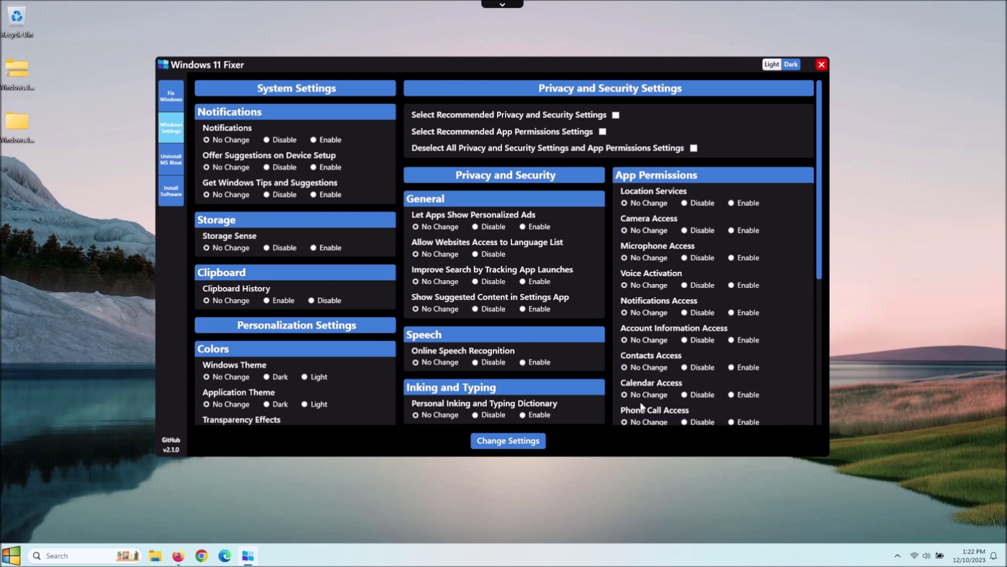
Scroll through the Windows Settings options and back, then go to the Uninstall MS Bloat page
{"action": "scroll", "coordinate": [662, 227], "scroll_direction": "down", "scroll_amount": 3}
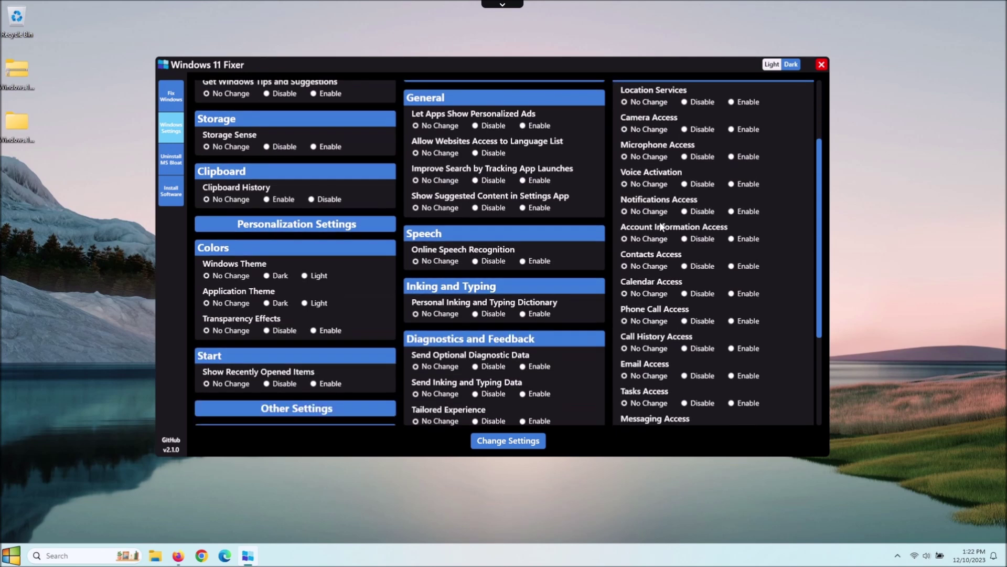
{"action": "scroll", "coordinate": [662, 227], "scroll_direction": "down", "scroll_amount": 3}
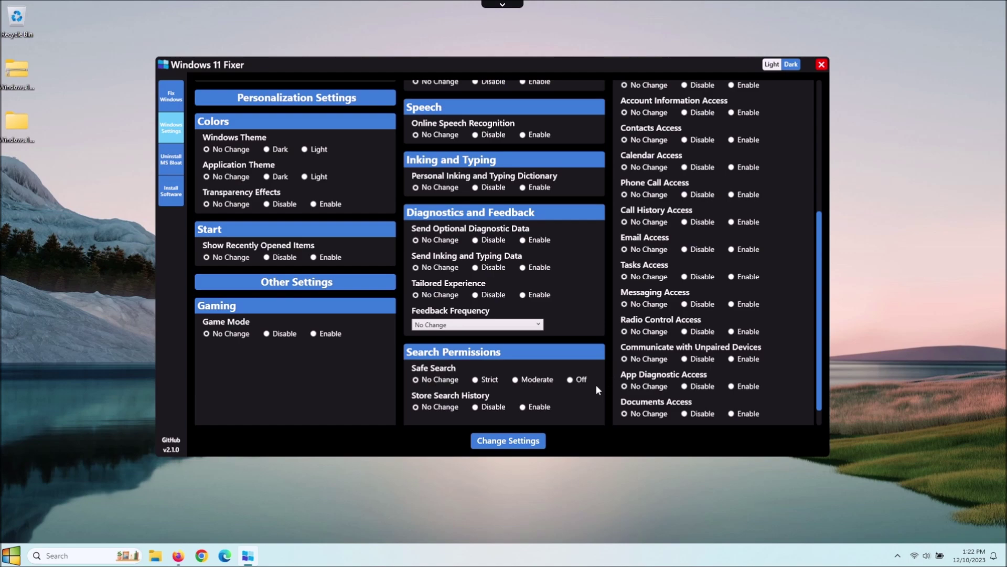
{"action": "scroll", "coordinate": [595, 385], "scroll_direction": "up", "scroll_amount": 5}
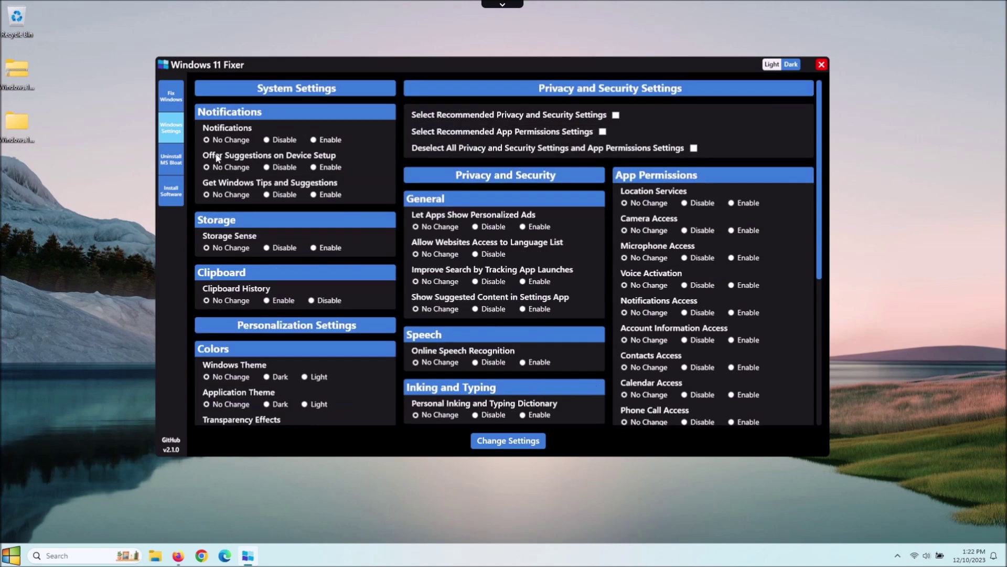
{"action": "left_click", "coordinate": [169, 168]}
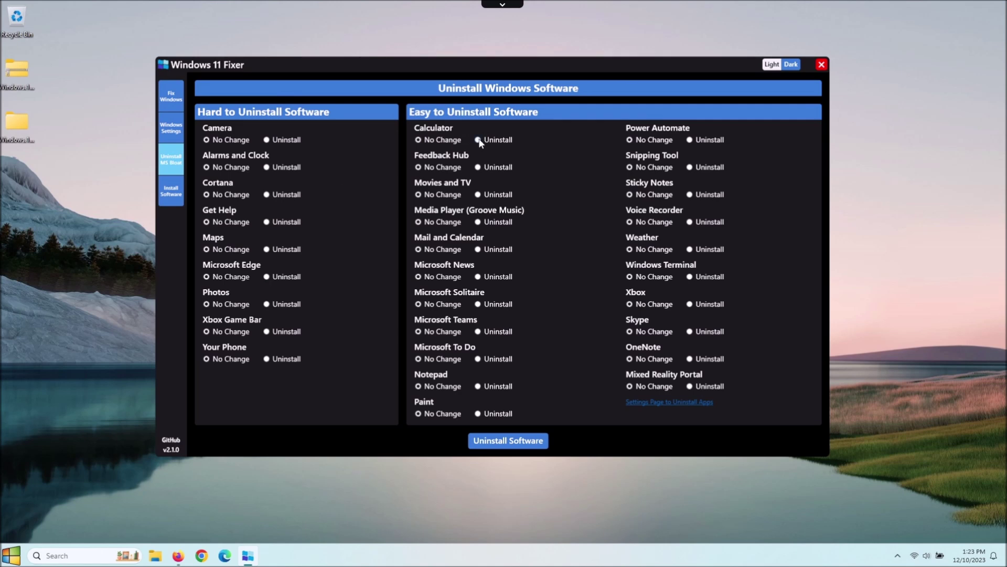
Set Movies and TV to Uninstall and go to the Install Software page
{"action": "left_click", "coordinate": [478, 194]}
{"action": "left_click", "coordinate": [168, 197]}
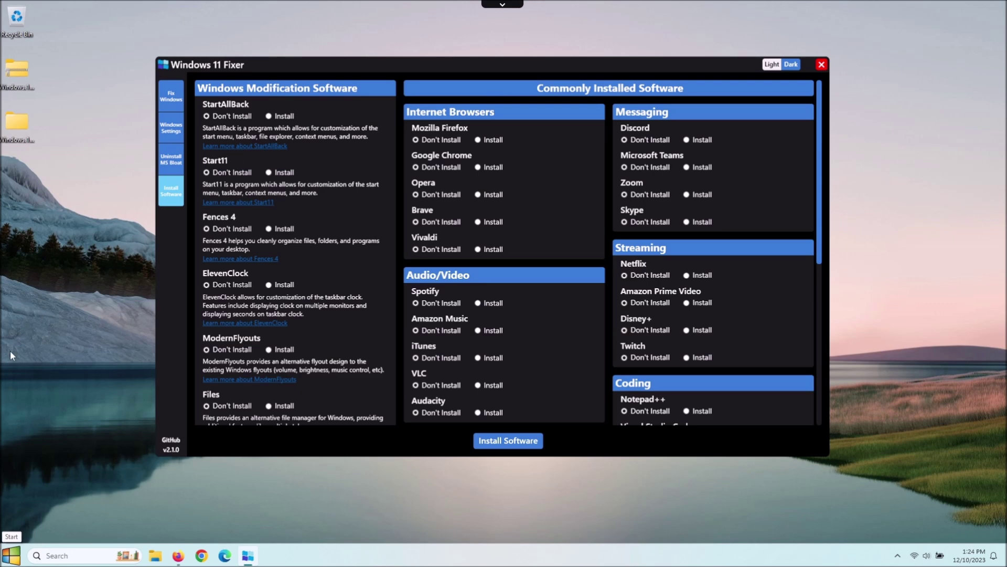
Open the classic-style Start menu from the taskbar's Start button
{"action": "left_click", "coordinate": [16, 559]}
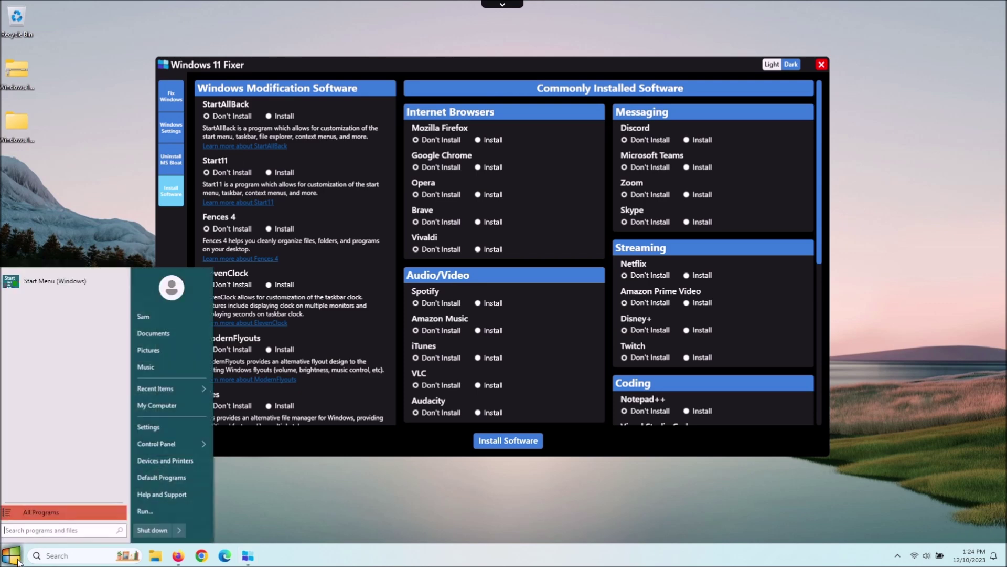
Browse All Programs in the Start menu, then dismiss it to return to the Install Software page
{"action": "left_click", "coordinate": [34, 513]}
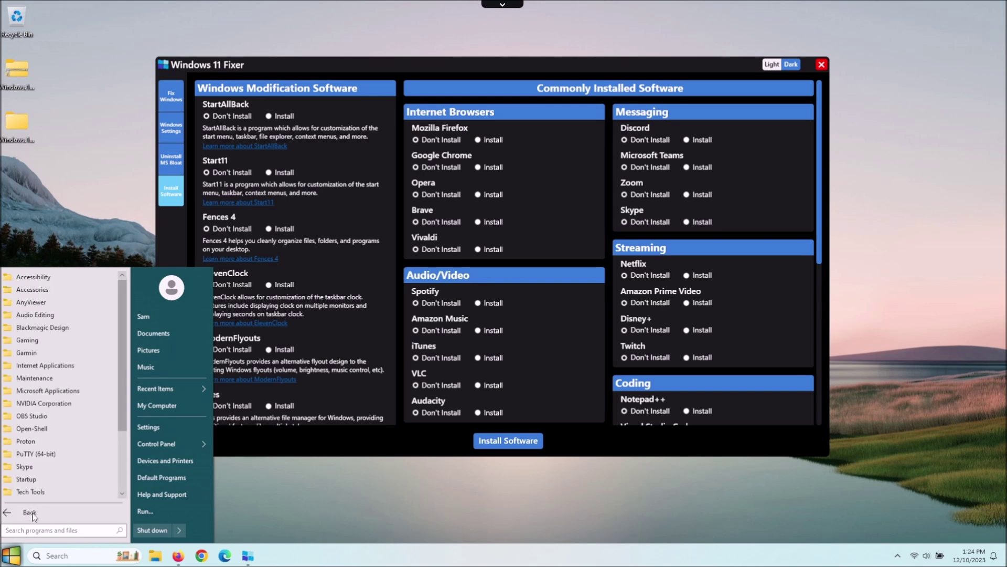
{"action": "left_click", "coordinate": [67, 138]}
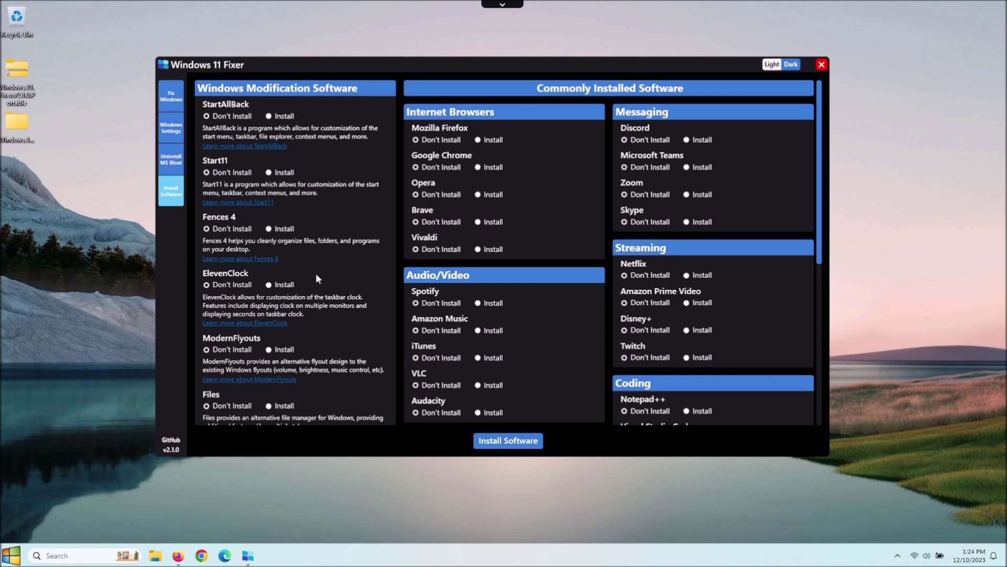
{"action": "scroll", "coordinate": [316, 275], "scroll_direction": "down", "scroll_amount": 7}
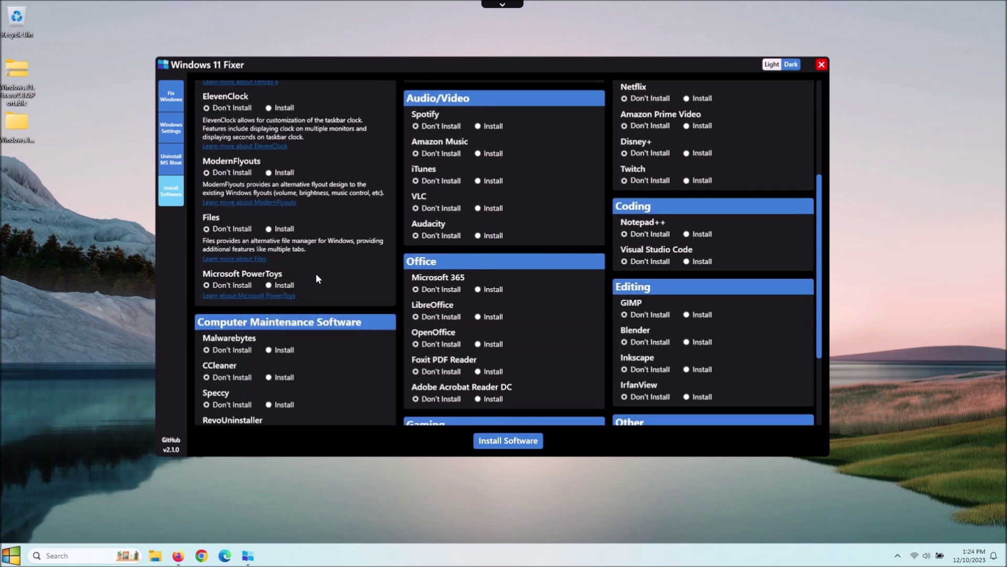
{"action": "scroll", "coordinate": [316, 274], "scroll_direction": "down", "scroll_amount": 2}
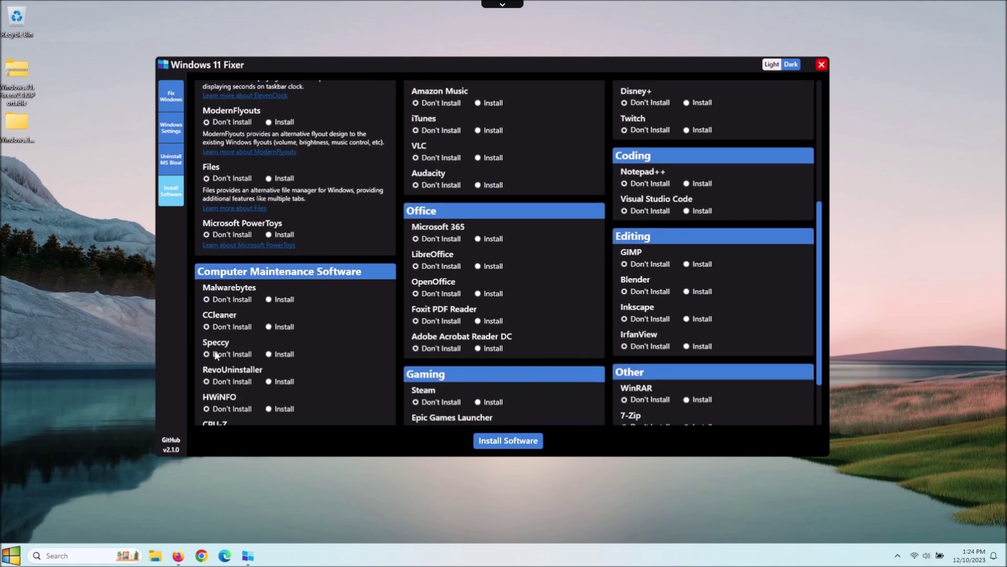
{"action": "scroll", "coordinate": [286, 357], "scroll_direction": "down", "scroll_amount": 2}
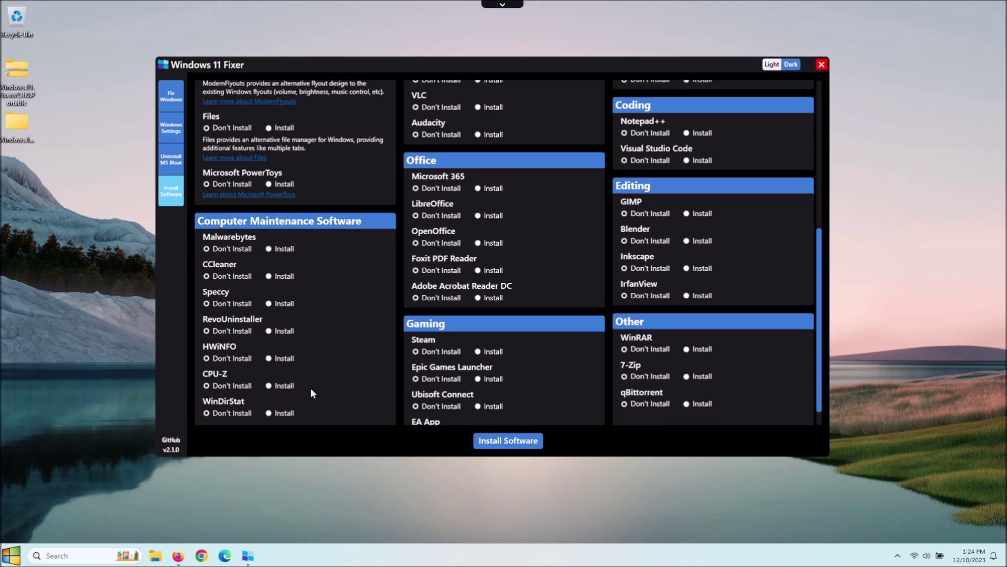
{"action": "scroll", "coordinate": [311, 390], "scroll_direction": "up", "scroll_amount": 11}
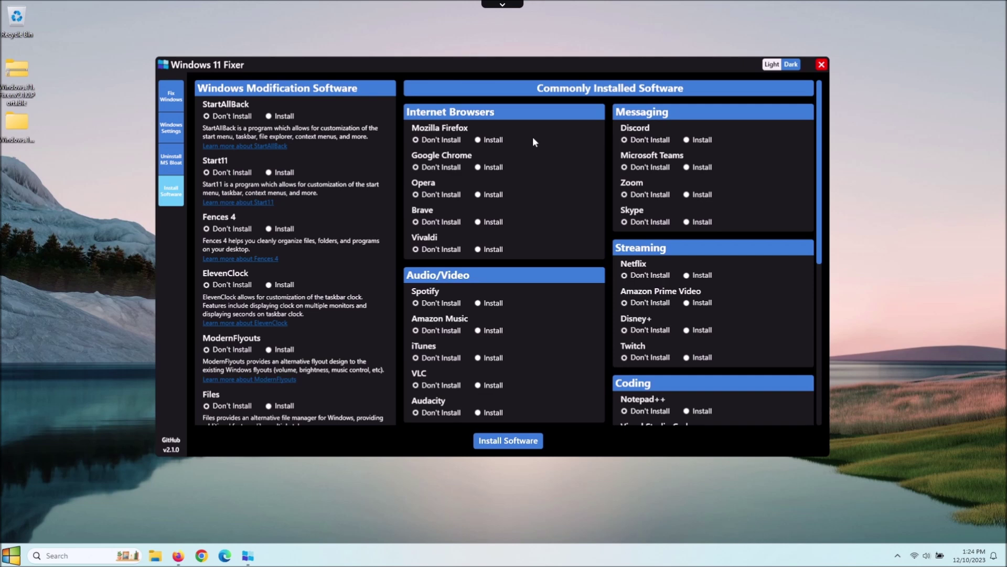
Select the Install option for Google Chrome and for VLC
{"action": "left_click", "coordinate": [477, 167]}
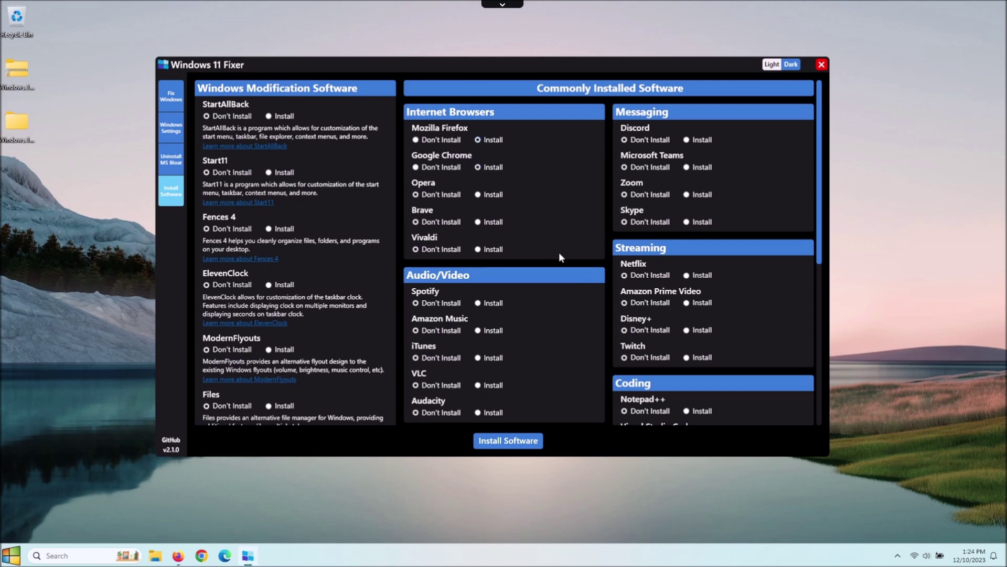
{"action": "scroll", "coordinate": [475, 306], "scroll_direction": "down", "scroll_amount": 2}
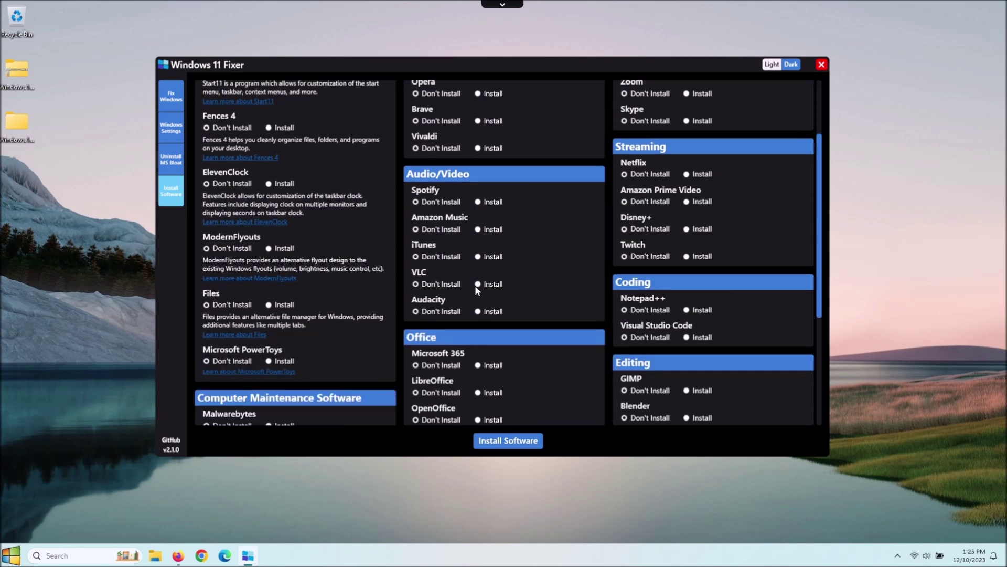
{"action": "left_click", "coordinate": [478, 284]}
Scroll through the remaining software list, then go back to the Fix Windows page
{"action": "scroll", "coordinate": [543, 275], "scroll_direction": "down", "scroll_amount": 3}
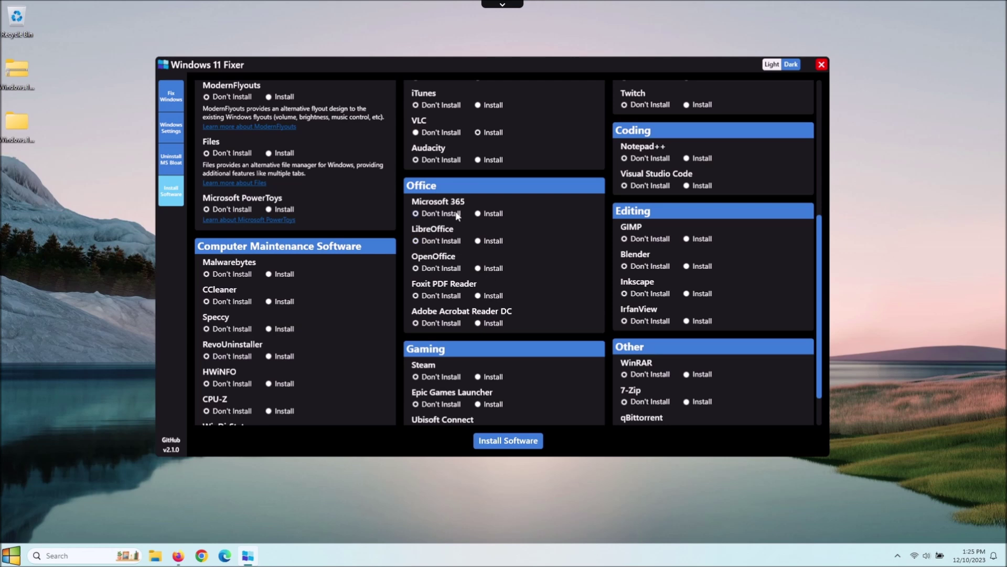
{"action": "scroll", "coordinate": [461, 303], "scroll_direction": "down", "scroll_amount": 2}
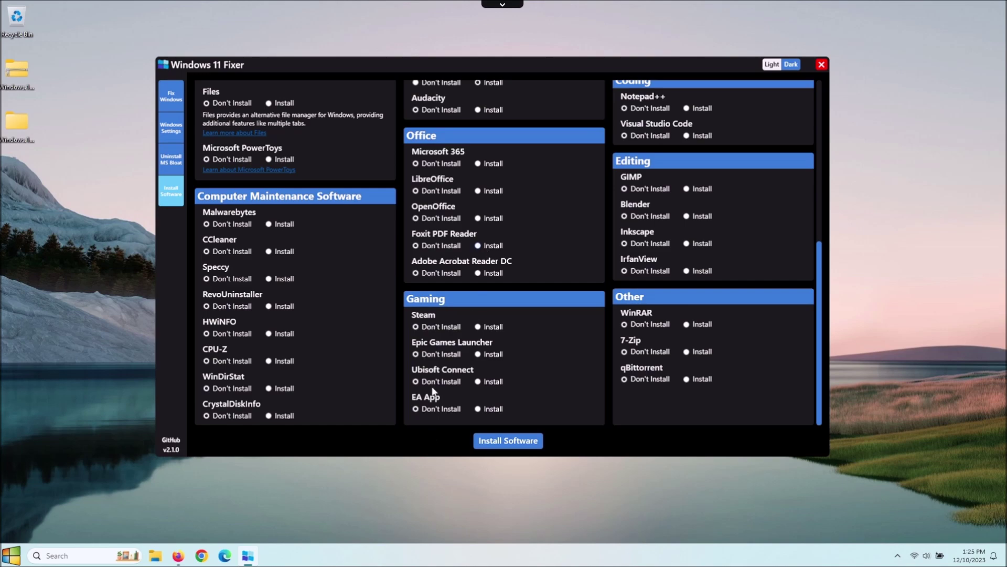
{"action": "scroll", "coordinate": [519, 311], "scroll_direction": "up", "scroll_amount": 5}
{"action": "scroll", "coordinate": [520, 307], "scroll_direction": "up", "scroll_amount": 3}
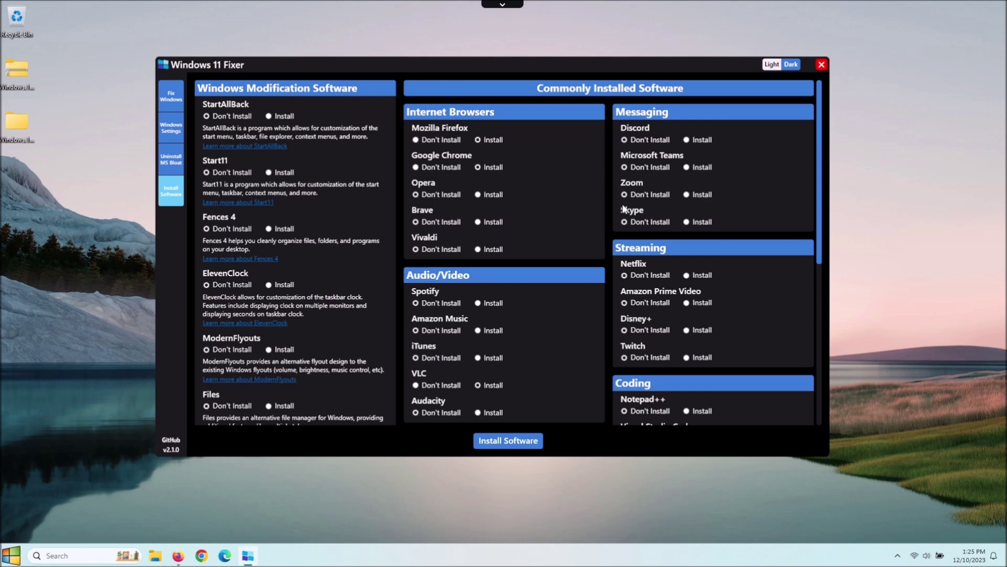
{"action": "scroll", "coordinate": [737, 293], "scroll_direction": "down", "scroll_amount": 3}
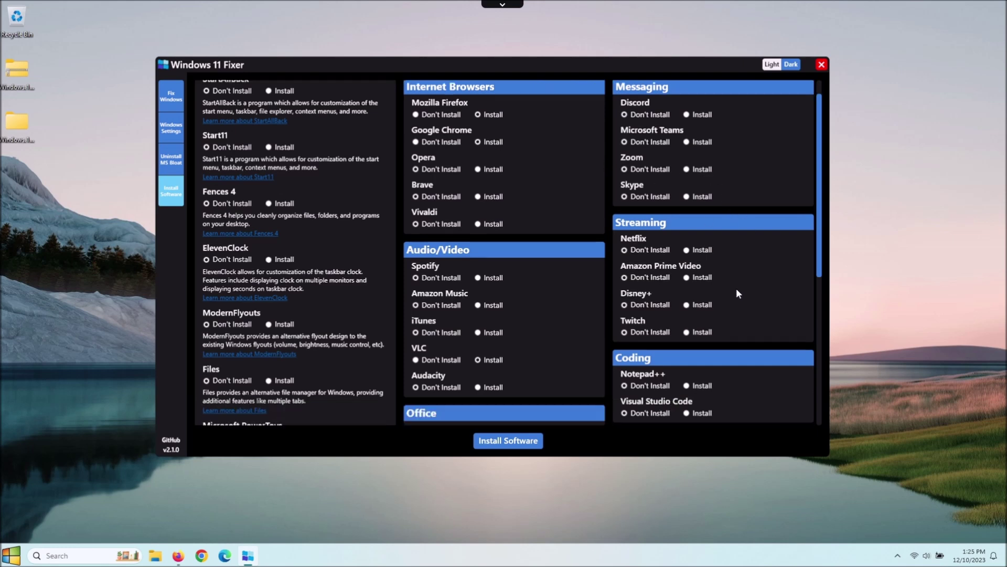
{"action": "scroll", "coordinate": [737, 293], "scroll_direction": "down", "scroll_amount": 3}
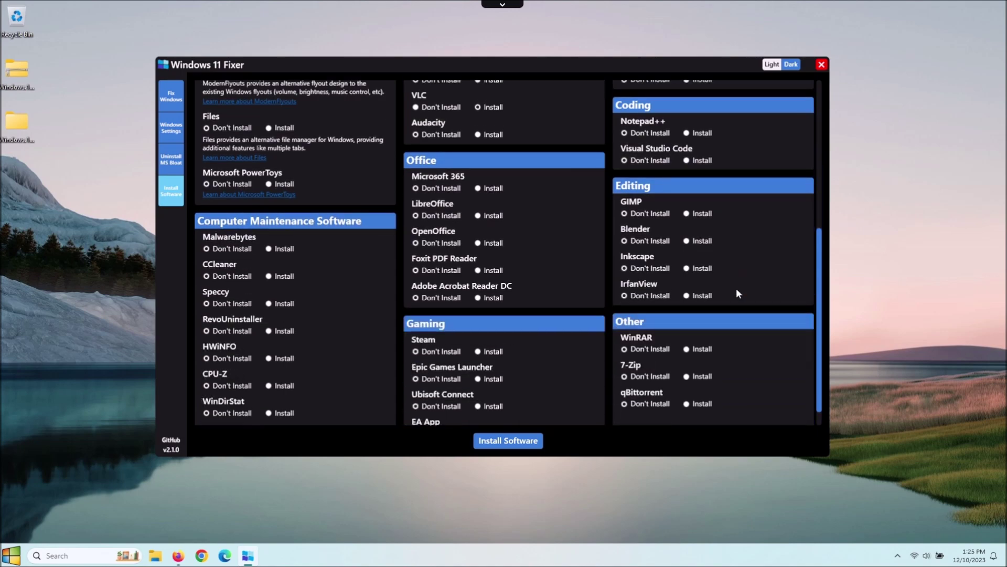
{"action": "scroll", "coordinate": [738, 293], "scroll_direction": "up", "scroll_amount": 5}
{"action": "scroll", "coordinate": [737, 293], "scroll_direction": "down", "scroll_amount": 3}
{"action": "scroll", "coordinate": [735, 288], "scroll_direction": "up", "scroll_amount": 2}
{"action": "scroll", "coordinate": [735, 288], "scroll_direction": "up", "scroll_amount": 3}
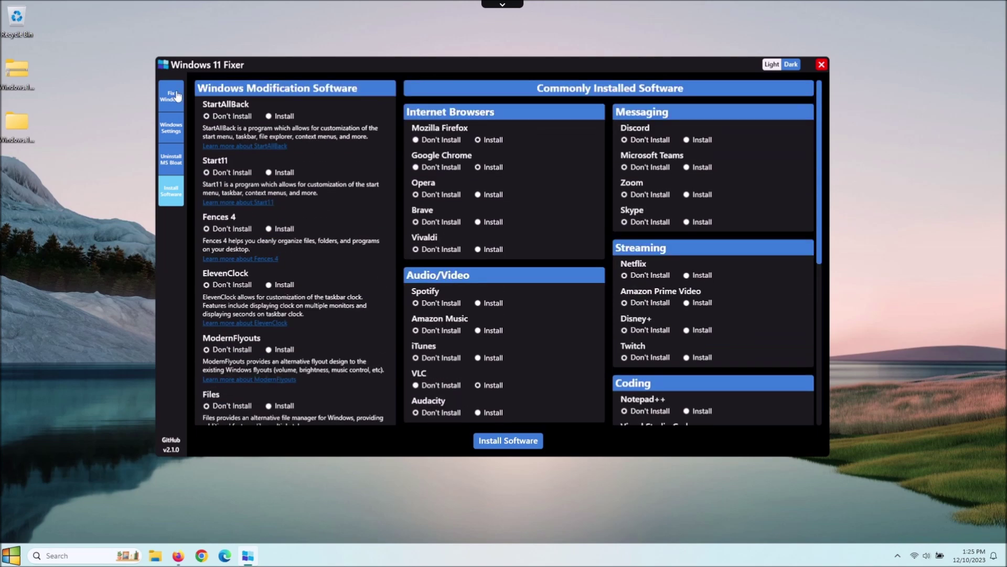
{"action": "left_click", "coordinate": [172, 96]}
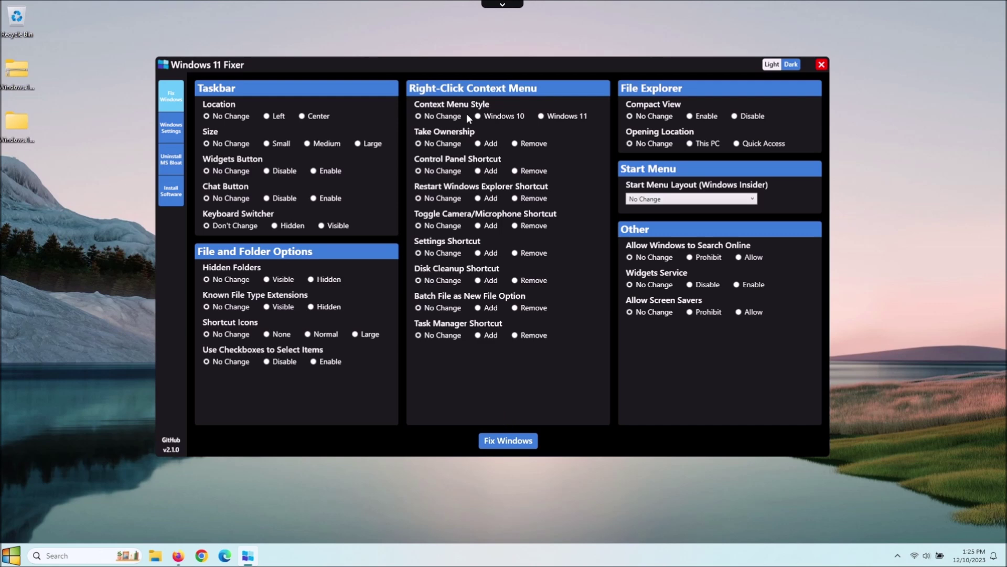
Switch to the Windows Settings page, then on to the Uninstall MS Bloat page
{"action": "left_click", "coordinate": [169, 135]}
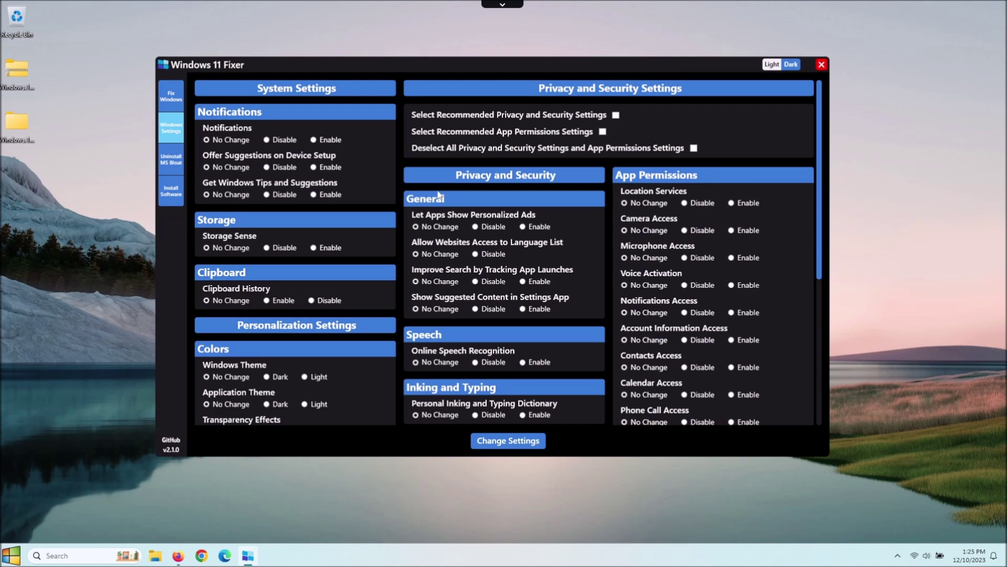
{"action": "left_click", "coordinate": [176, 164]}
Pass through Install Software back to Fix Windows and move the window slightly lower
{"action": "left_click", "coordinate": [169, 197]}
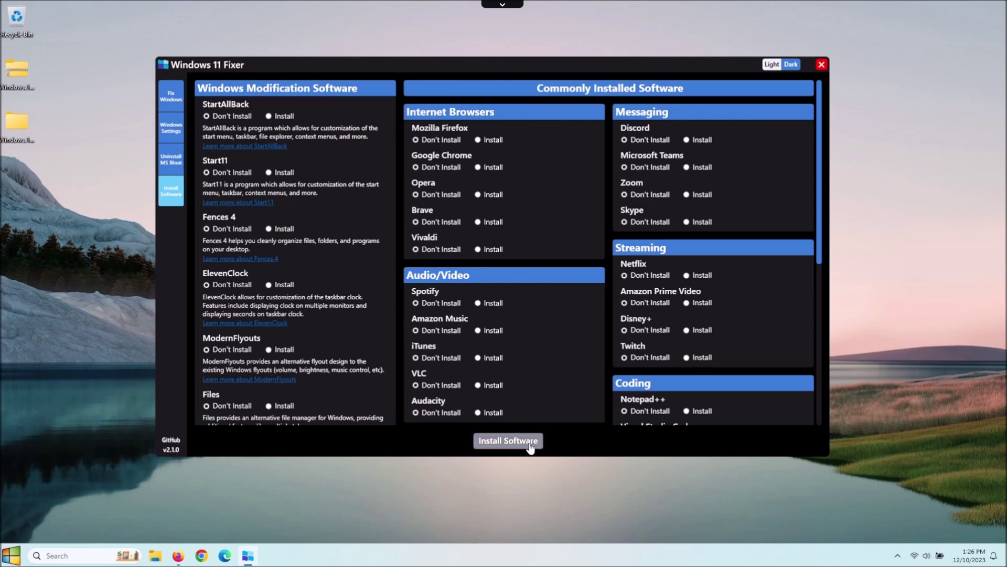
{"action": "left_click", "coordinate": [171, 96]}
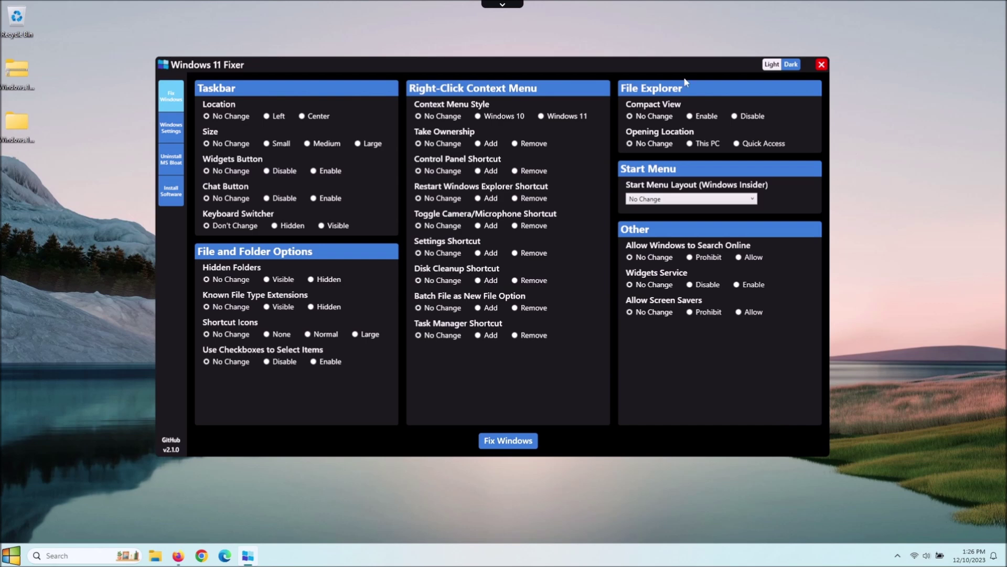
{"action": "left_click_drag", "start_coordinate": [546, 65], "coordinate": [546, 83]}
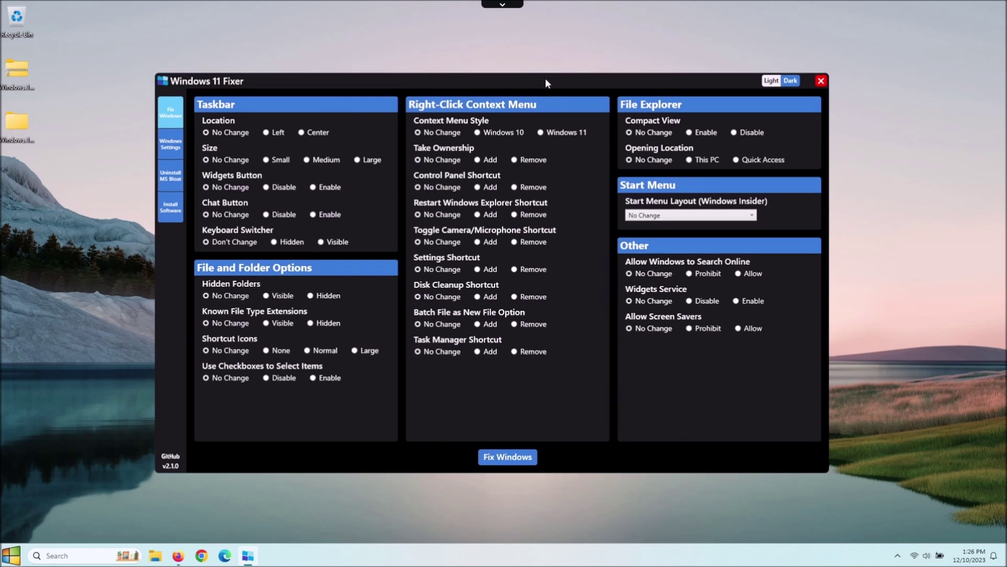